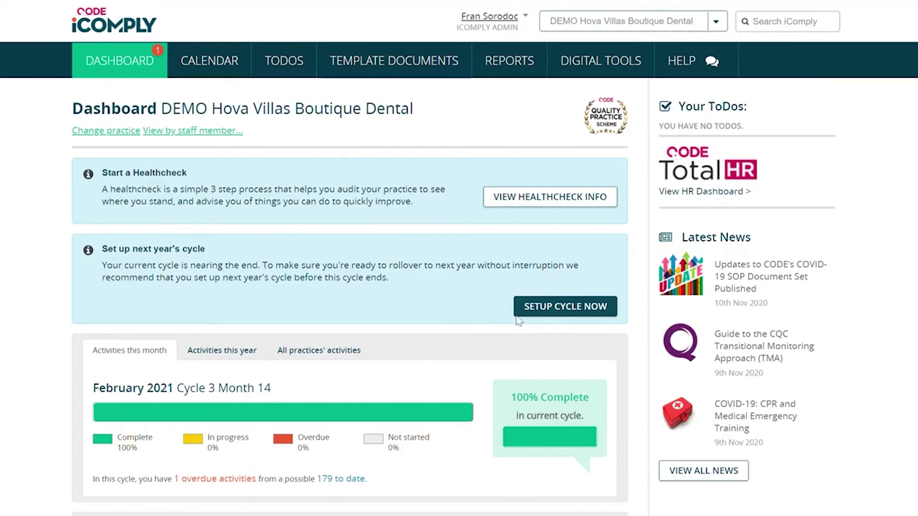
Step: Start setting up next year's compliance cycle from the dashboard's 'Set up next year's cycle' panel
click(543, 312)
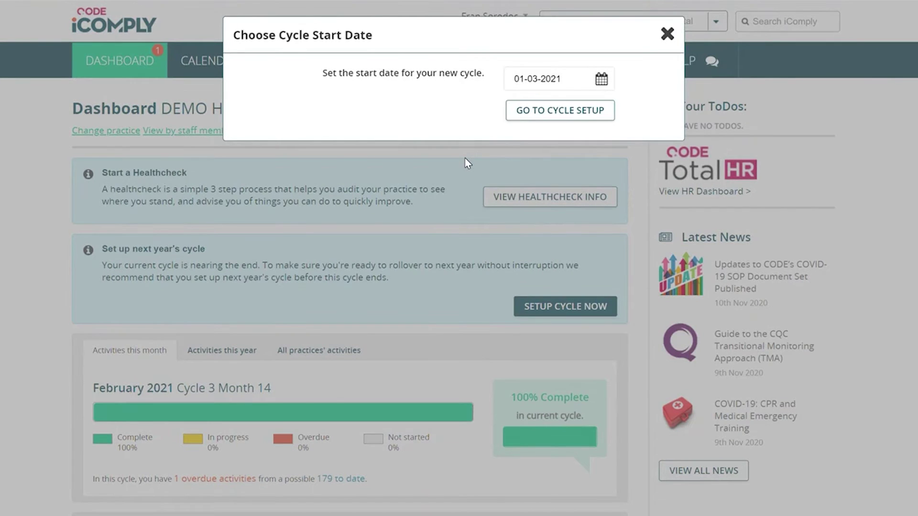
Step: Change the cycle start date to 17-03-2021 and launch Cycle Setup with it
click(603, 84)
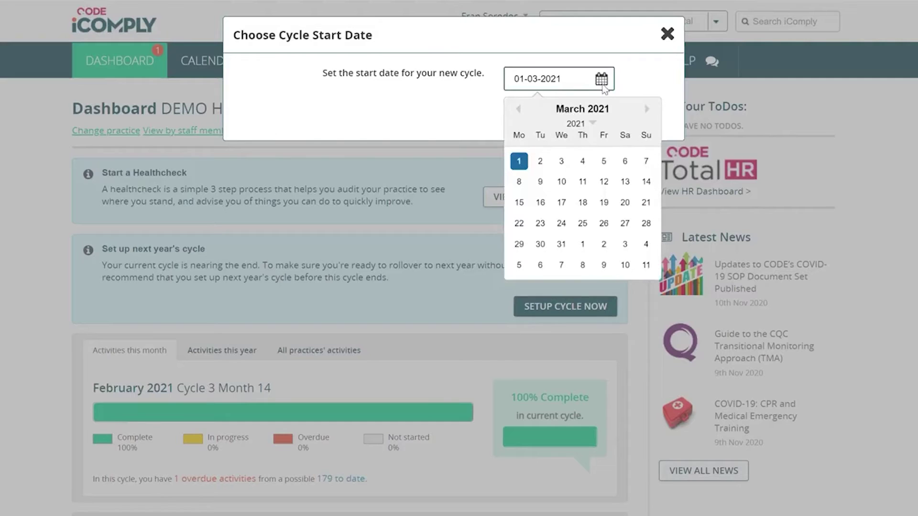
click(563, 204)
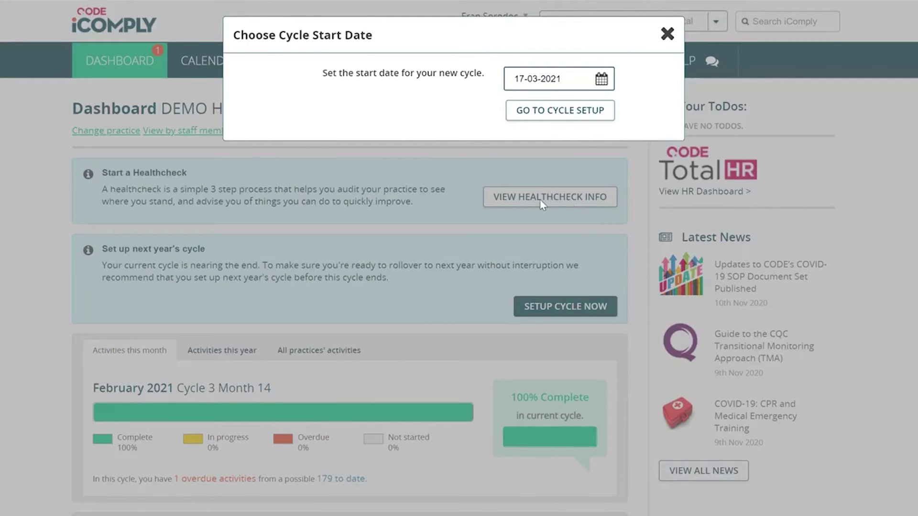
click(595, 119)
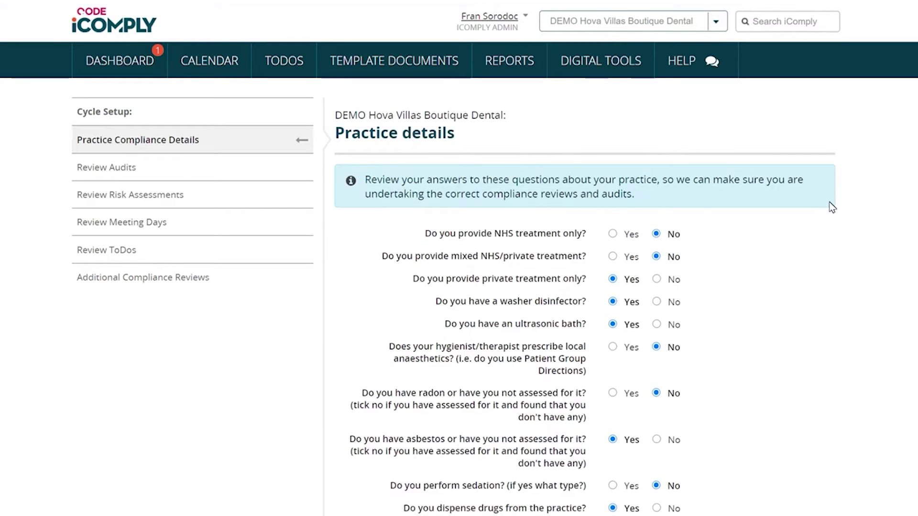
Step: Leave sedation answered No in Practice details and submit the questionnaire
scroll(832, 206, down, 3)
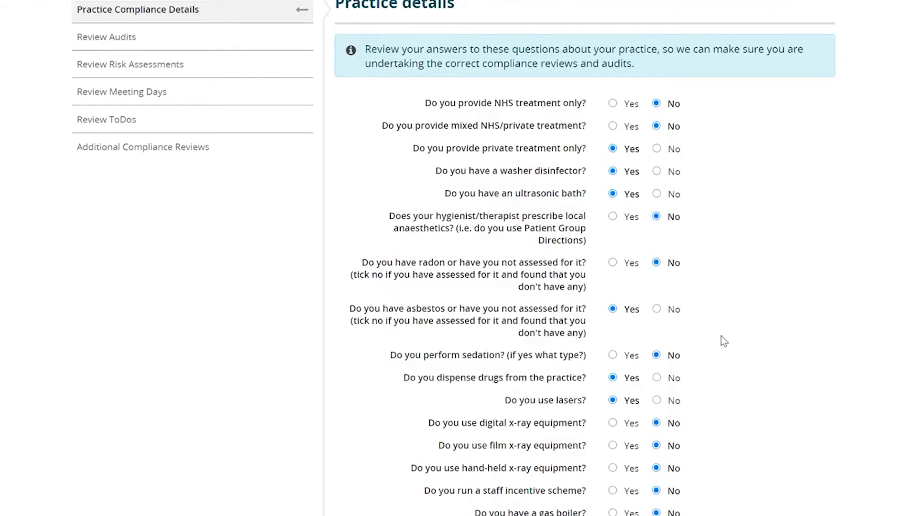
click(613, 355)
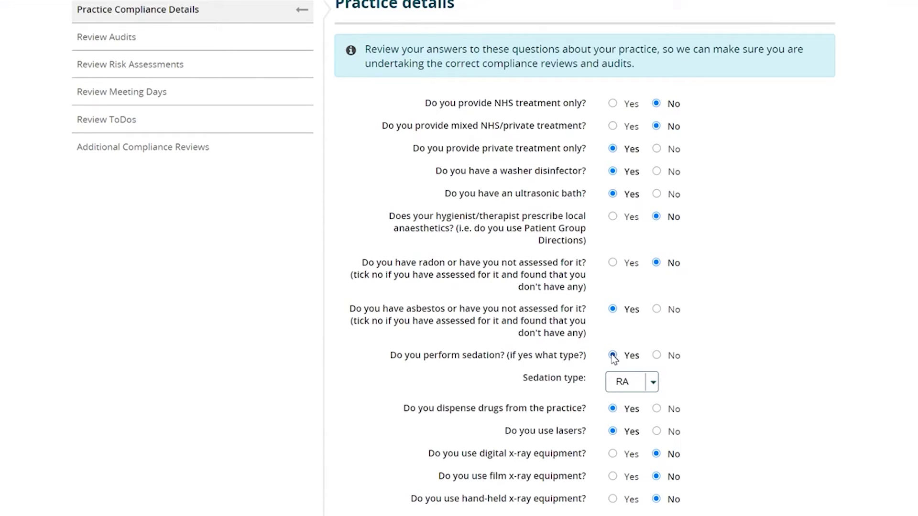
click(656, 355)
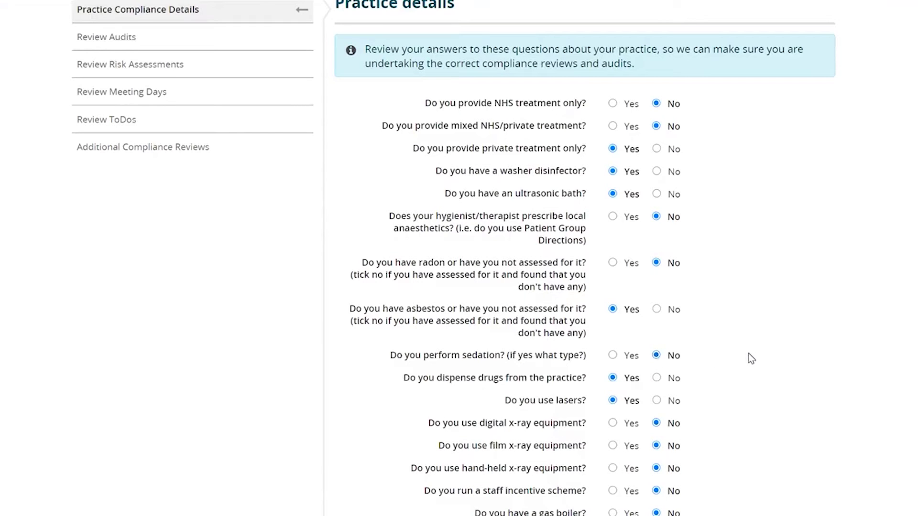
scroll(747, 359, down, 1)
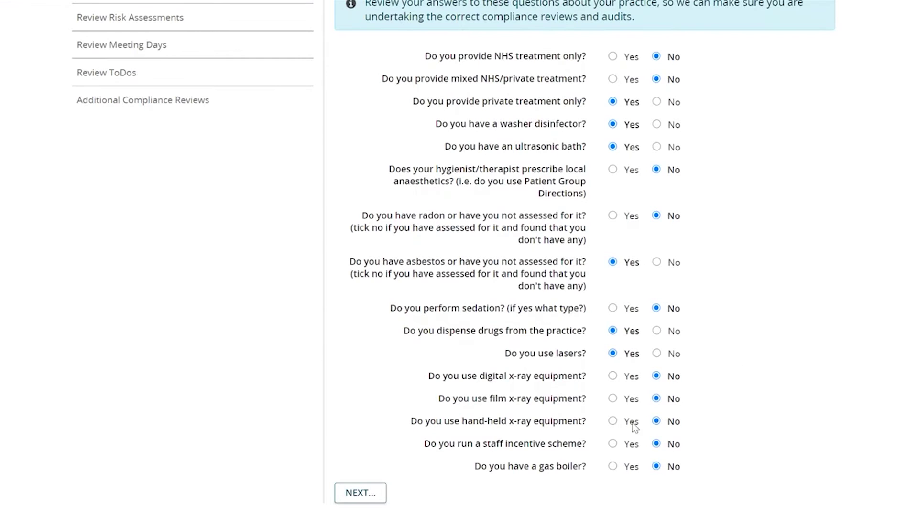
click(365, 493)
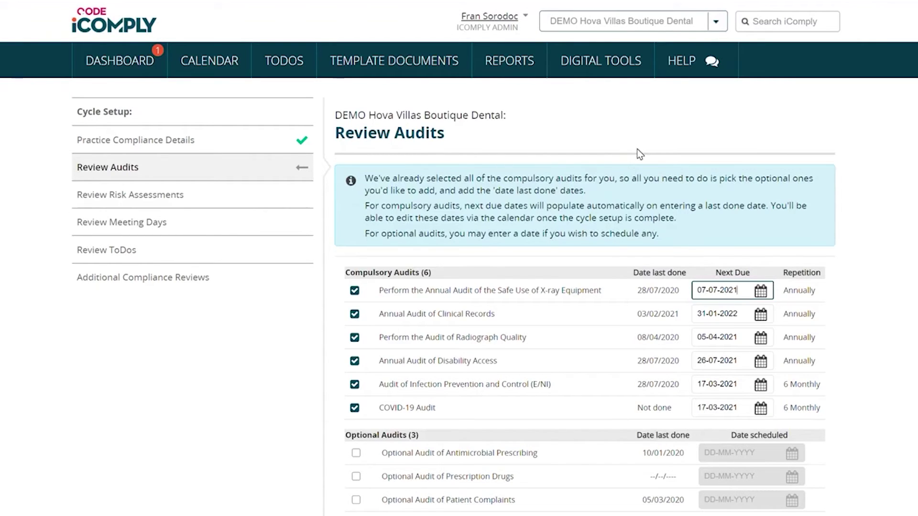
Step: Add the optional Antimicrobial Prescribing audit, keeping the X-ray audit due date unchanged, and confirm the audits
scroll(637, 148, down, 1)
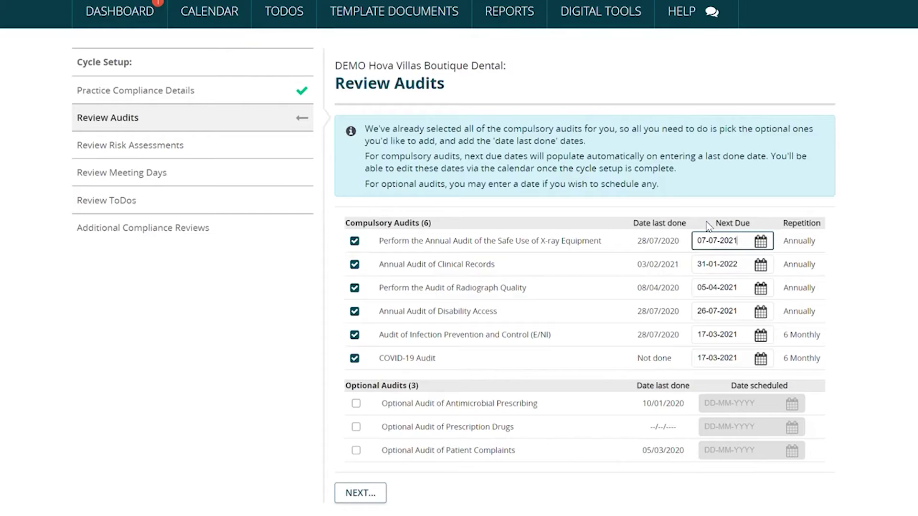
click(761, 242)
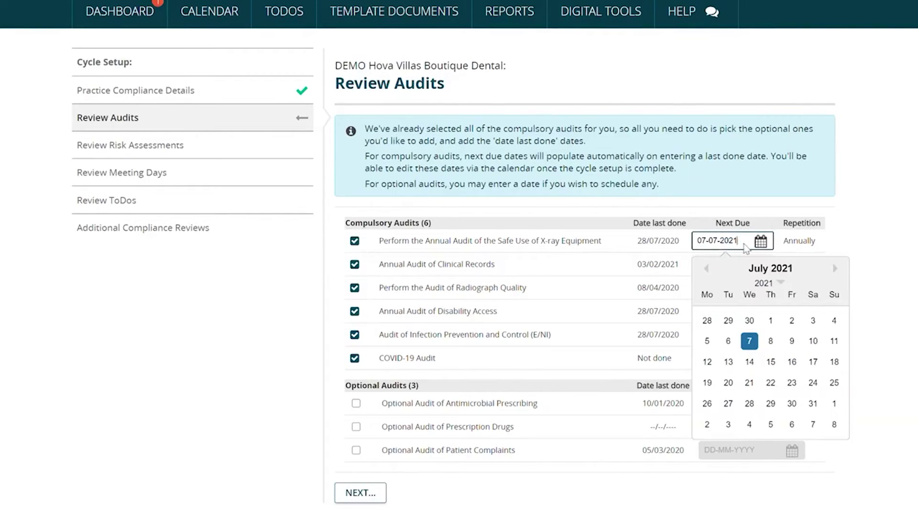
click(462, 390)
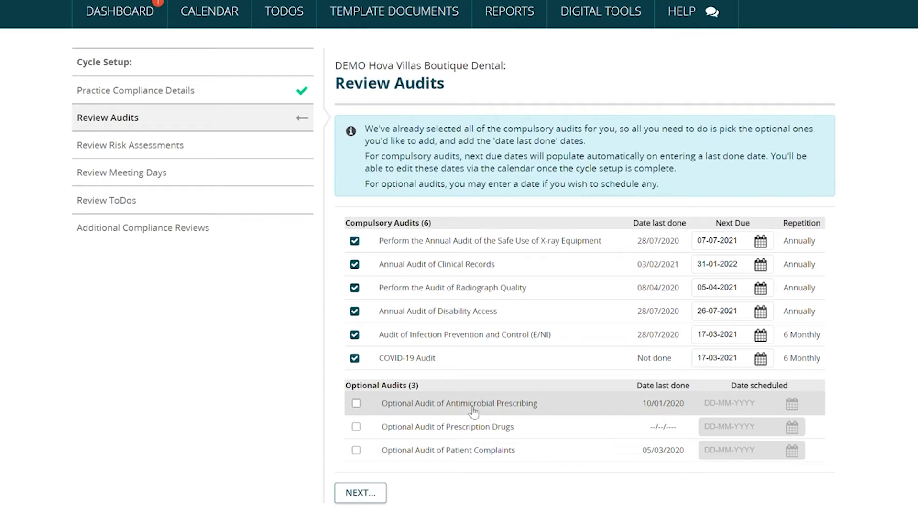
click(356, 404)
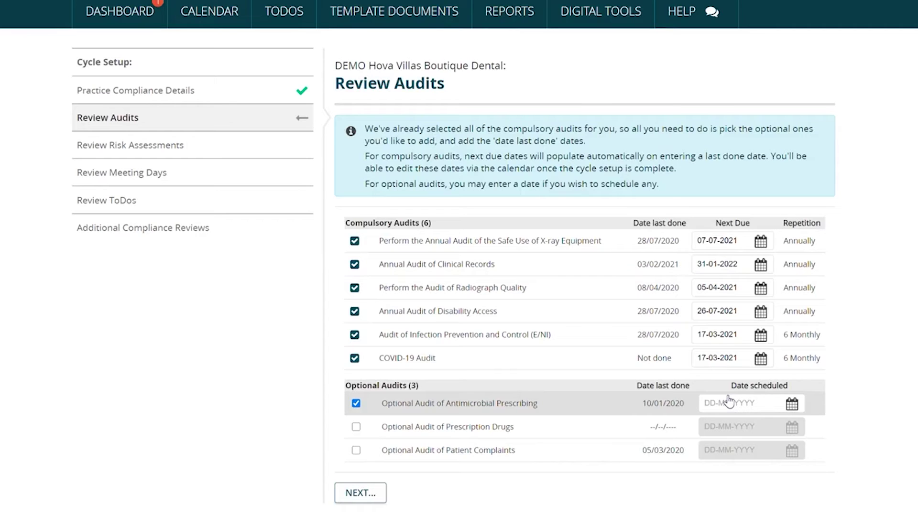
click(371, 497)
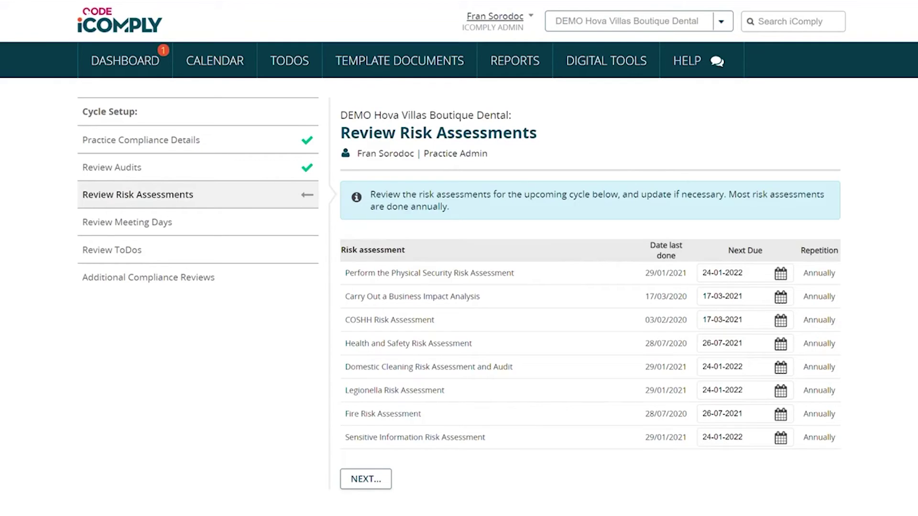
Step: Set the Business Impact Analysis due date to 18-03-2021 and submit the risk assessments
click(781, 297)
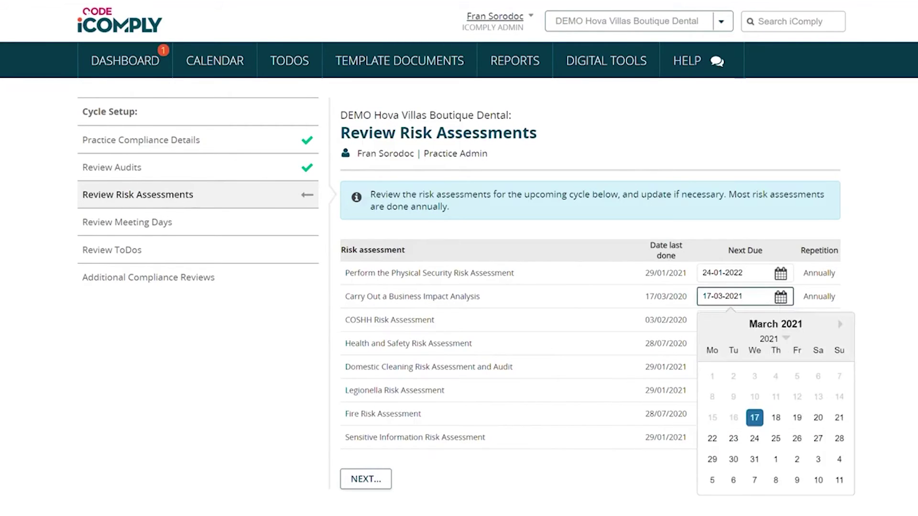
click(777, 415)
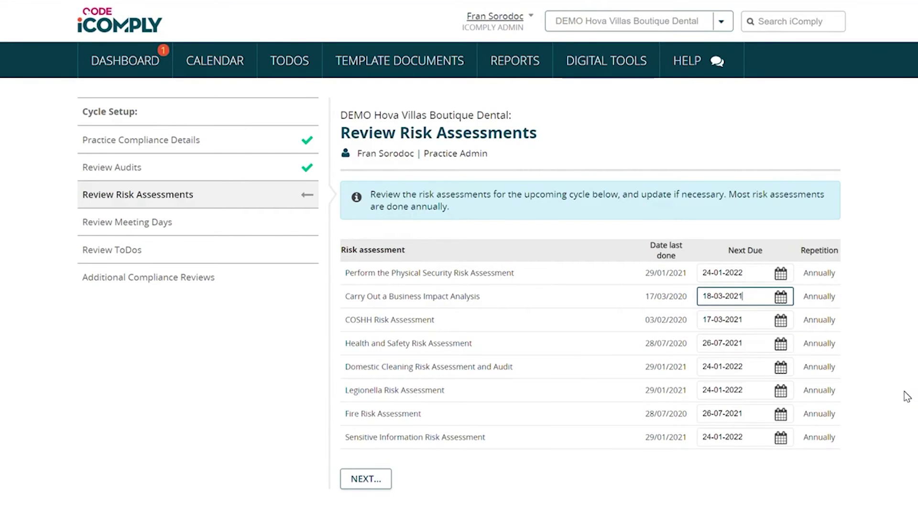
click(367, 479)
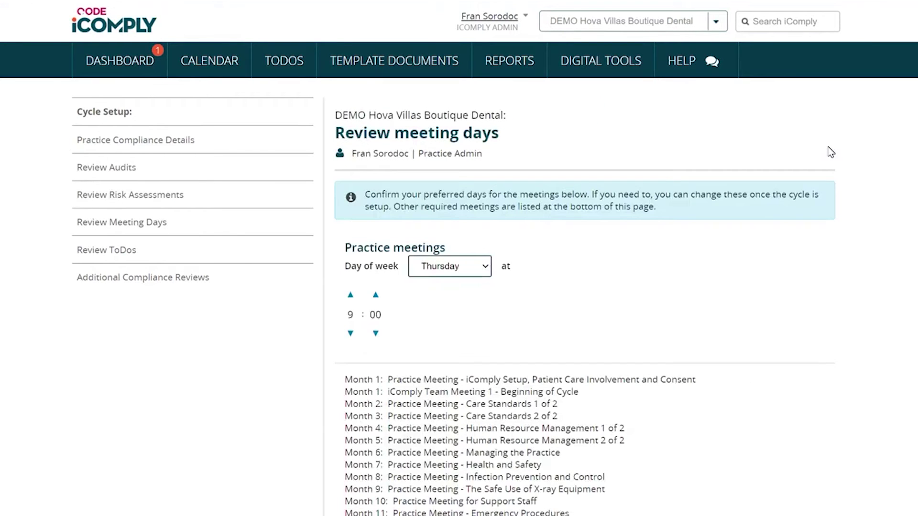
Step: Move practice meetings from Thursday to Wednesday, keeping the 9:00 time
scroll(830, 152, down, 2)
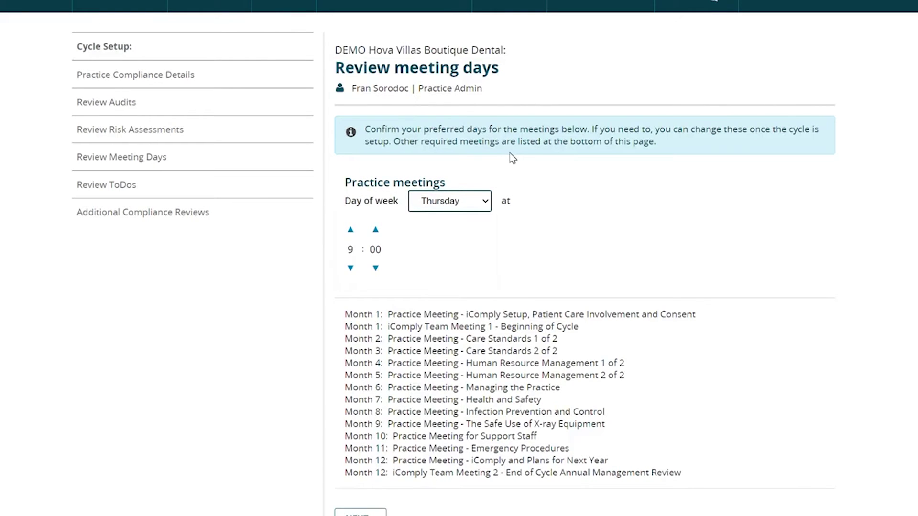
click(485, 204)
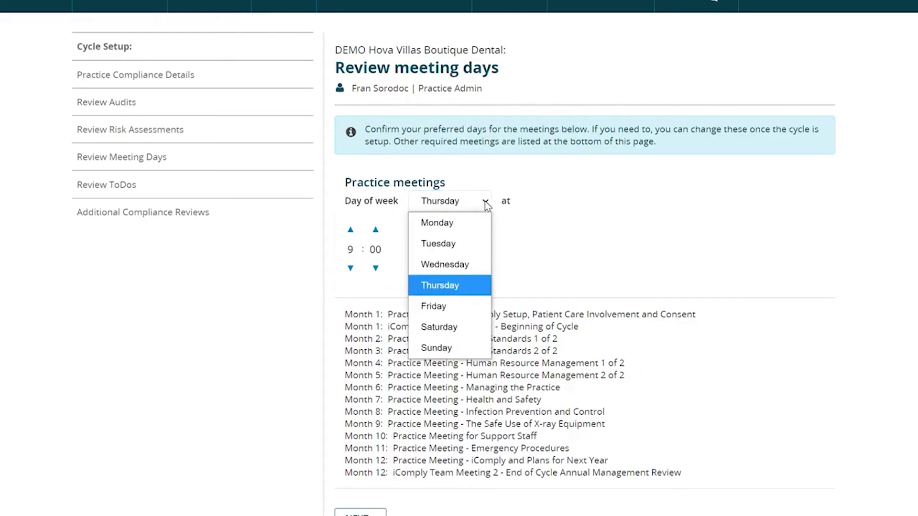
click(474, 265)
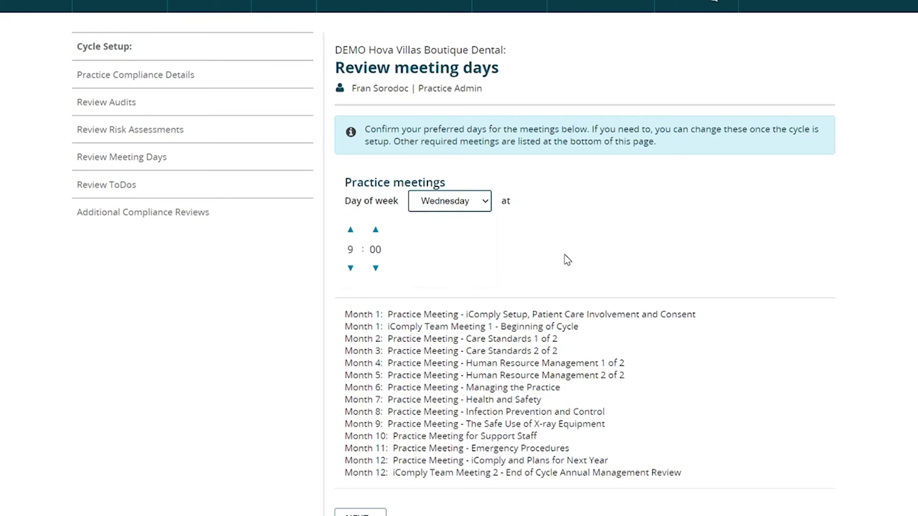
scroll(576, 252, down, 1)
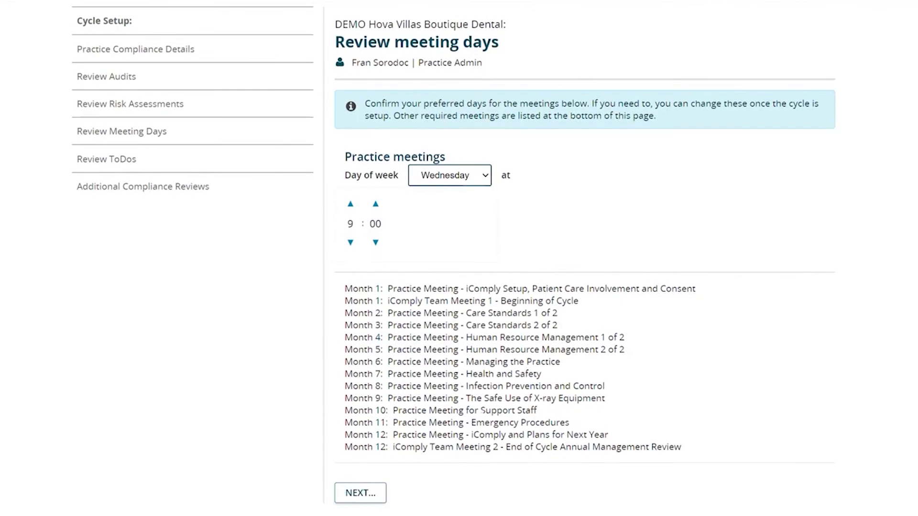
Step: Submit the meeting days and tick the Create next iComply cycle ToDo
click(362, 496)
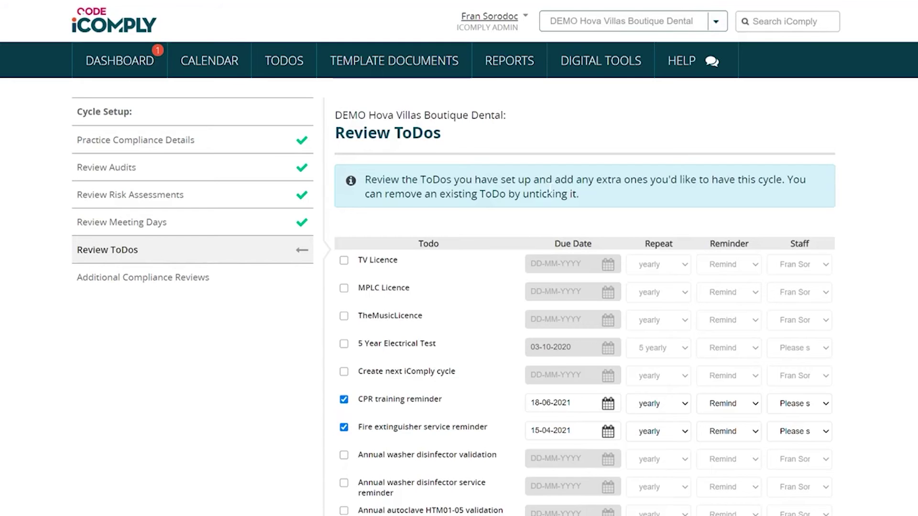
scroll(548, 187, down, 4)
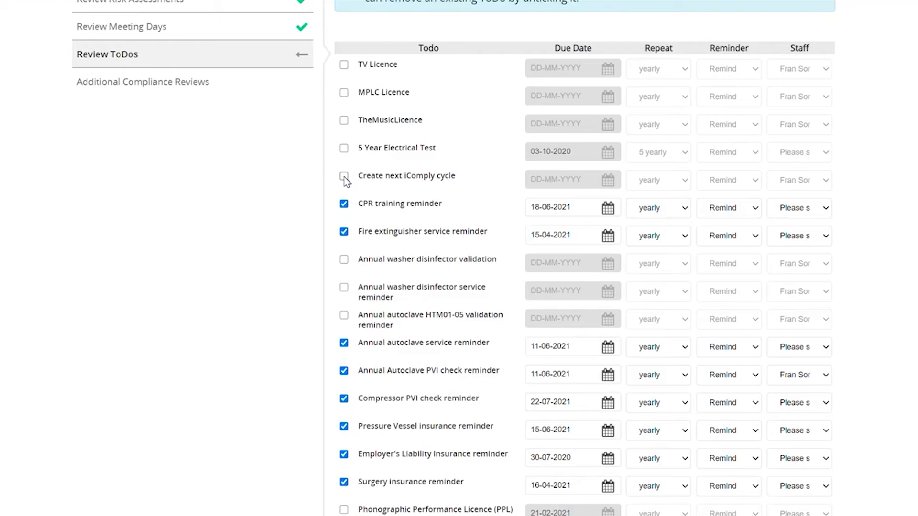
click(343, 177)
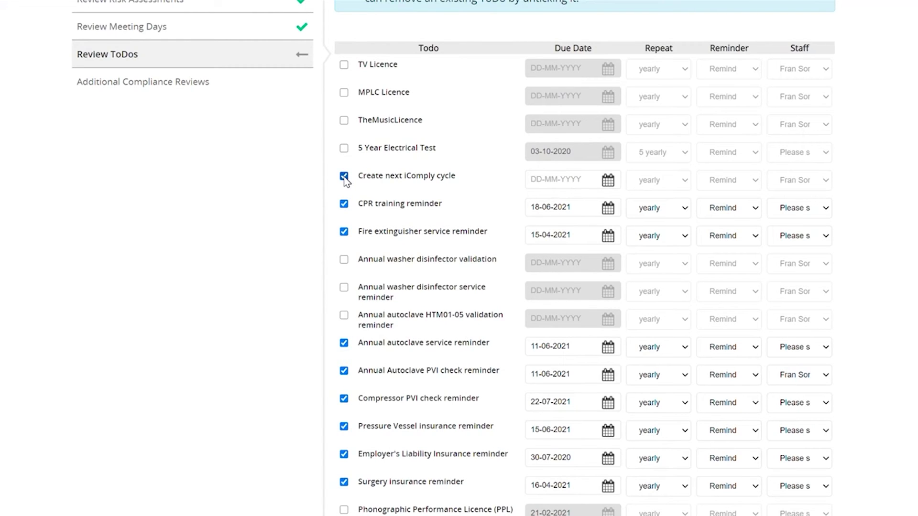
Step: Give the Create next iComply cycle ToDo a due date of 17-02-2022
click(609, 182)
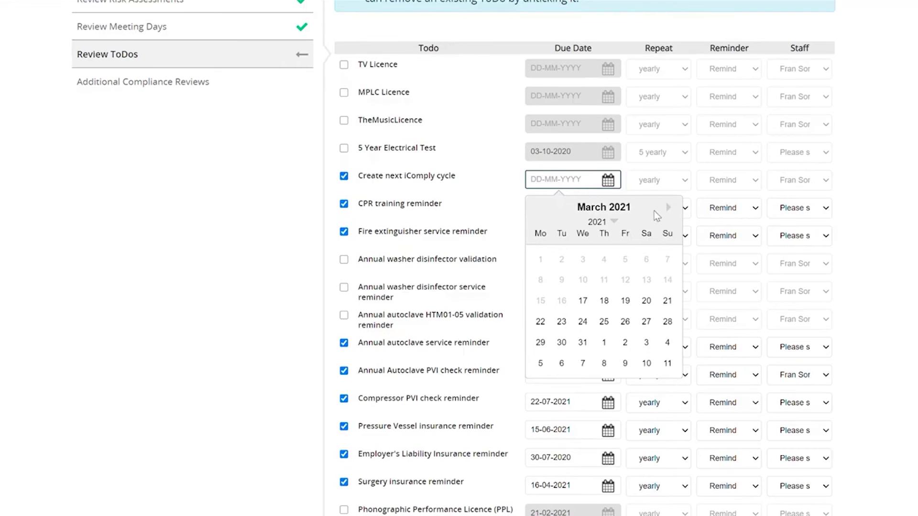
click(603, 223)
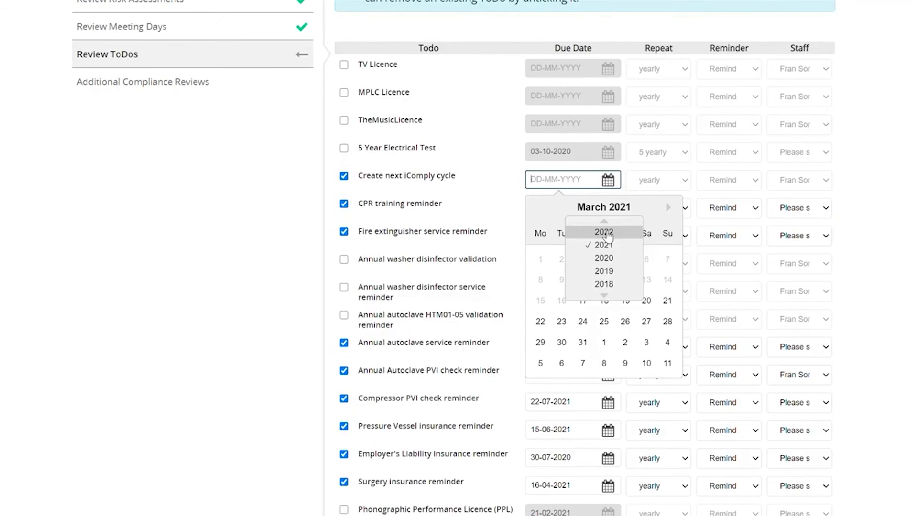
click(604, 232)
click(539, 212)
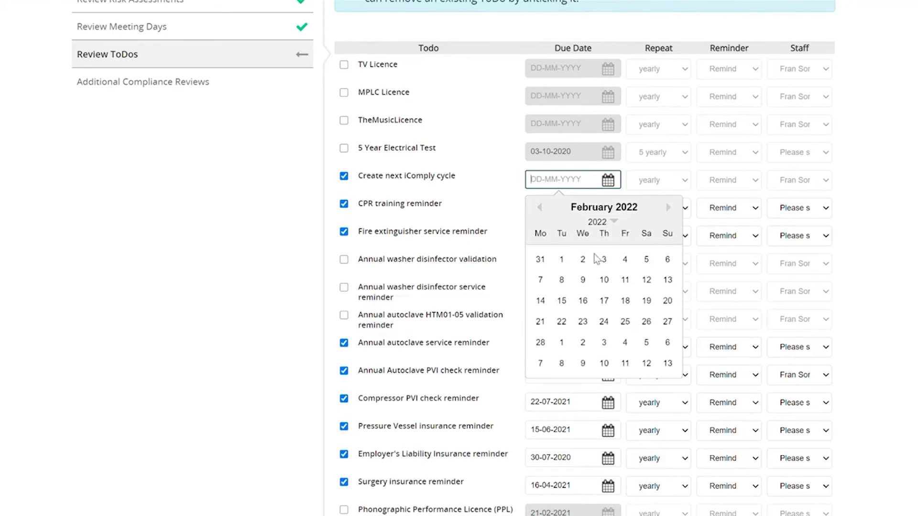
click(602, 300)
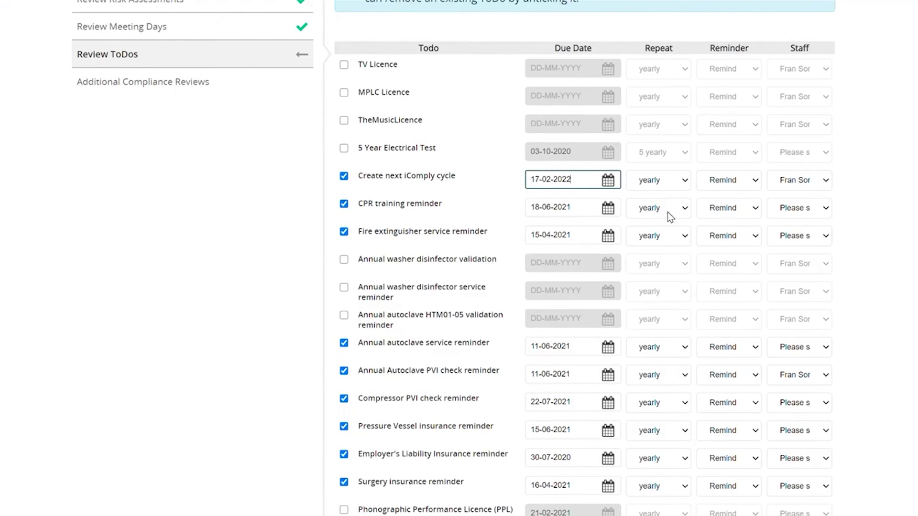
Step: Make the autoclave service reminder repeat every 6 months, remind 1 month before, assigned to a staff member, and submit the ToDos
scroll(667, 211, down, 2)
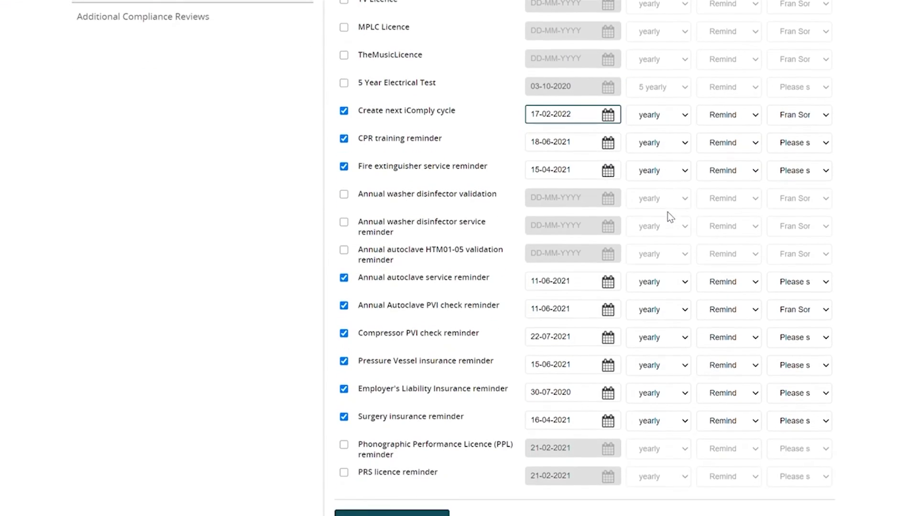
click(684, 283)
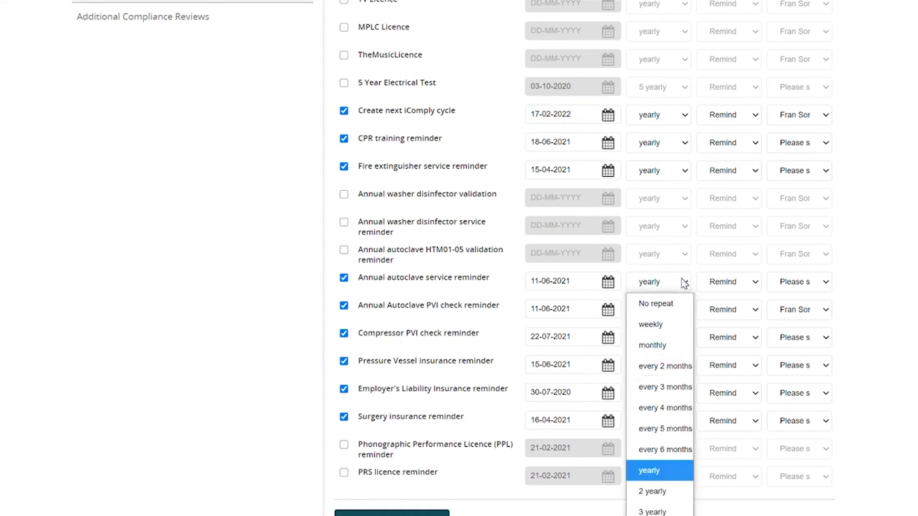
click(669, 455)
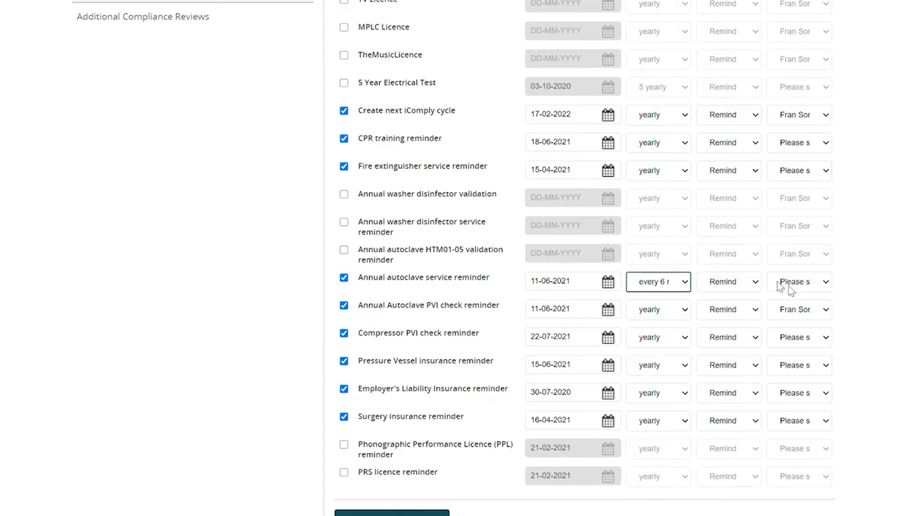
scroll(796, 289, up, 2)
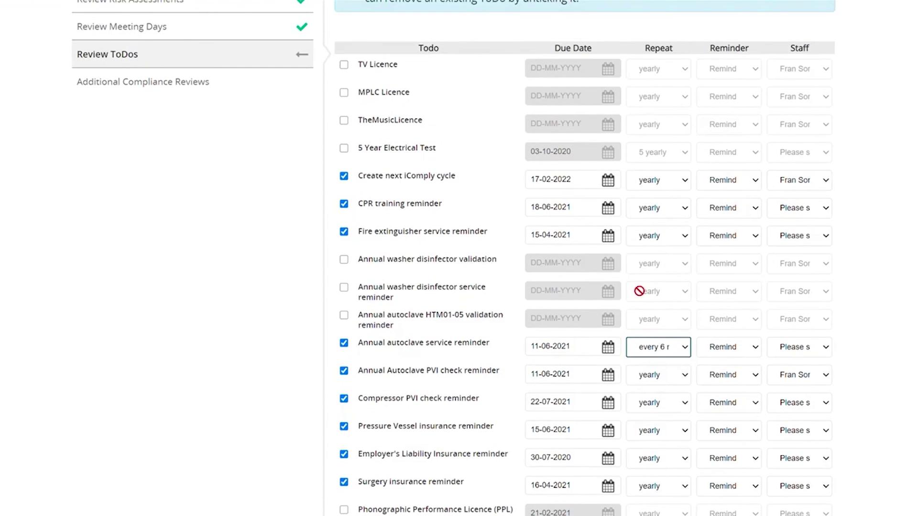
click(755, 349)
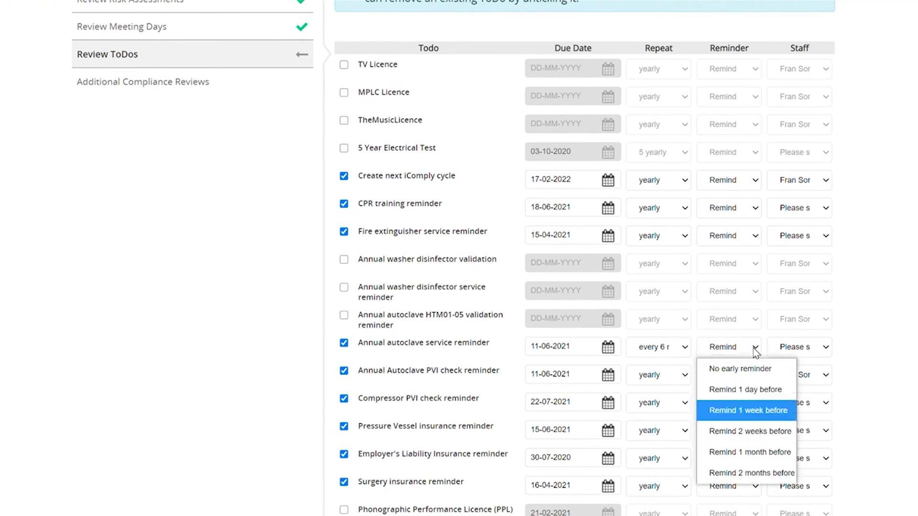
click(733, 454)
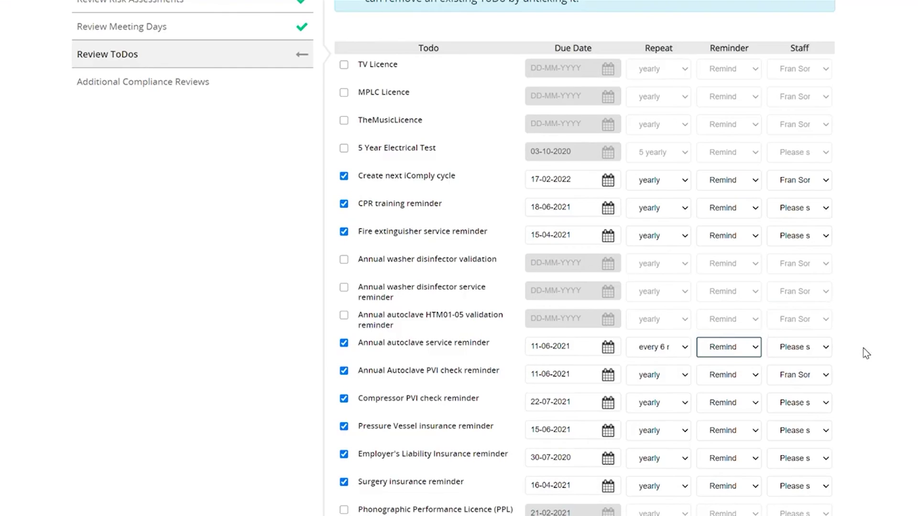
click(831, 352)
click(816, 385)
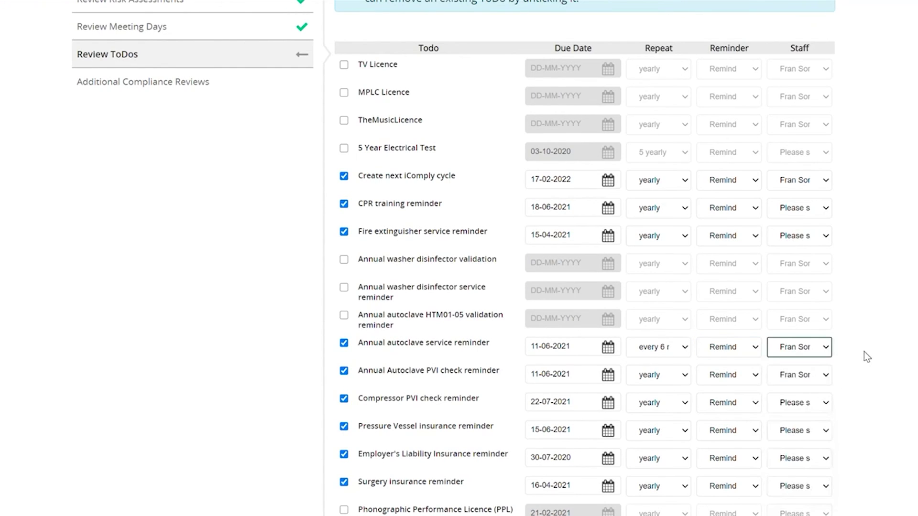
scroll(870, 345, down, 3)
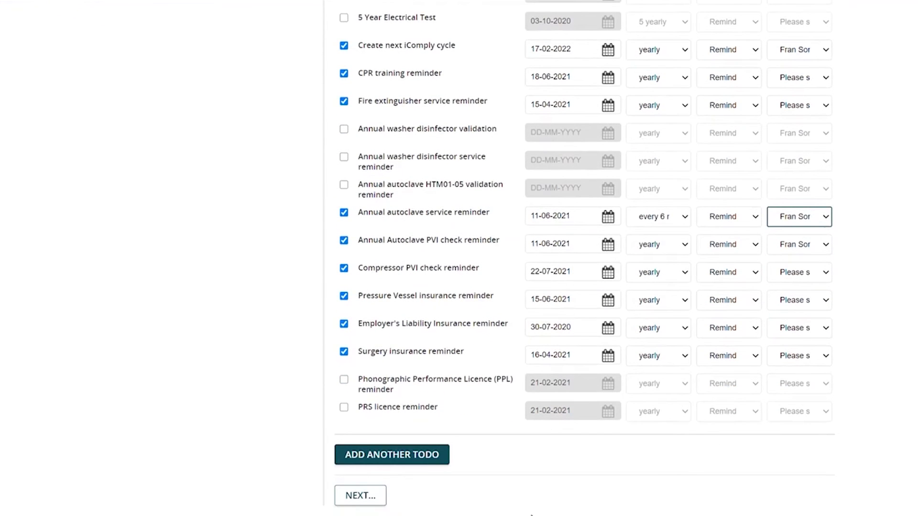
click(369, 496)
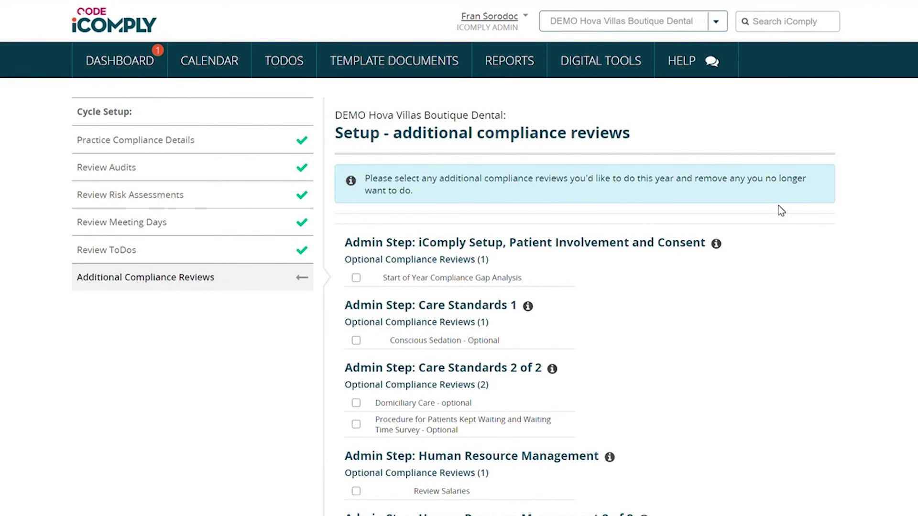
Step: Scroll through the optional reviews for Managing the Practice, Health and Safety and Infection Prevention
scroll(778, 206, down, 1)
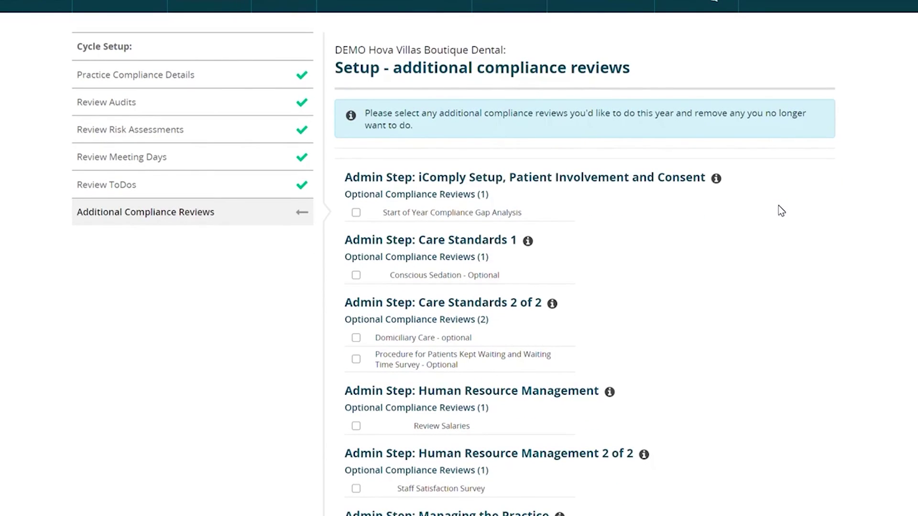
scroll(778, 206, down, 1)
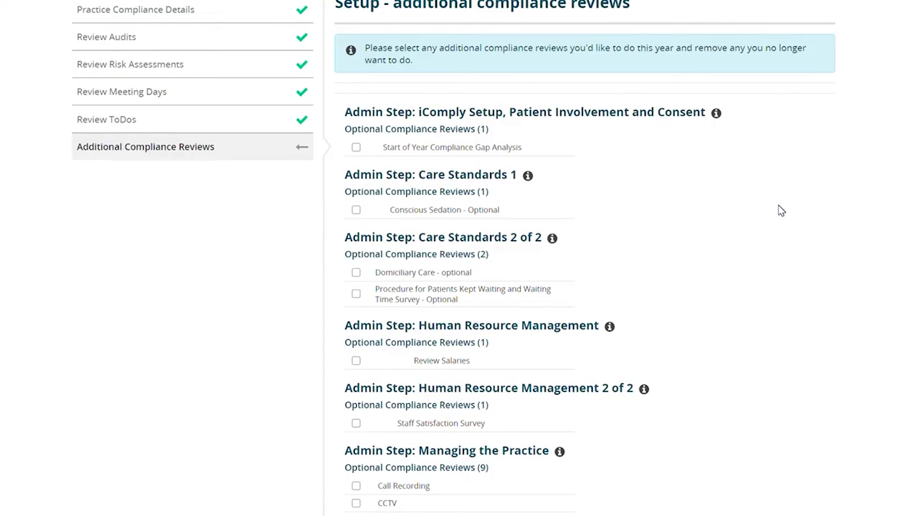
scroll(778, 205, down, 1)
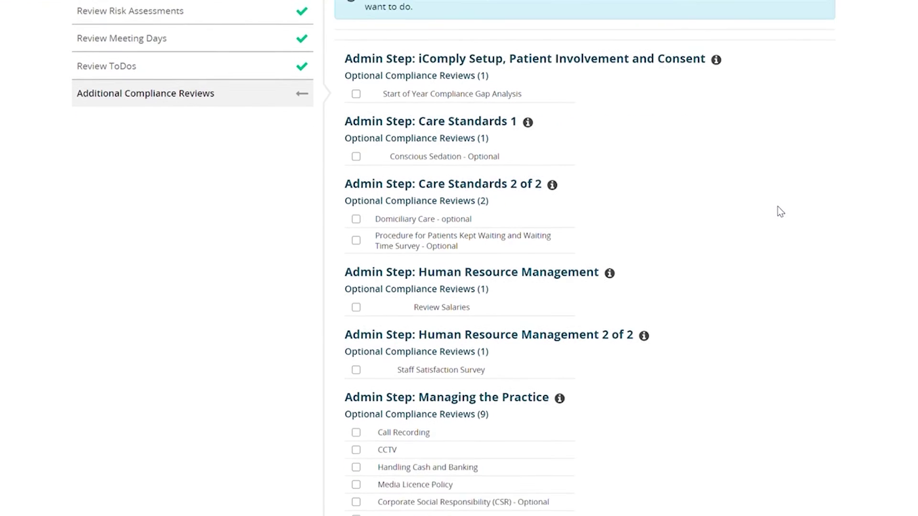
scroll(778, 206, down, 2)
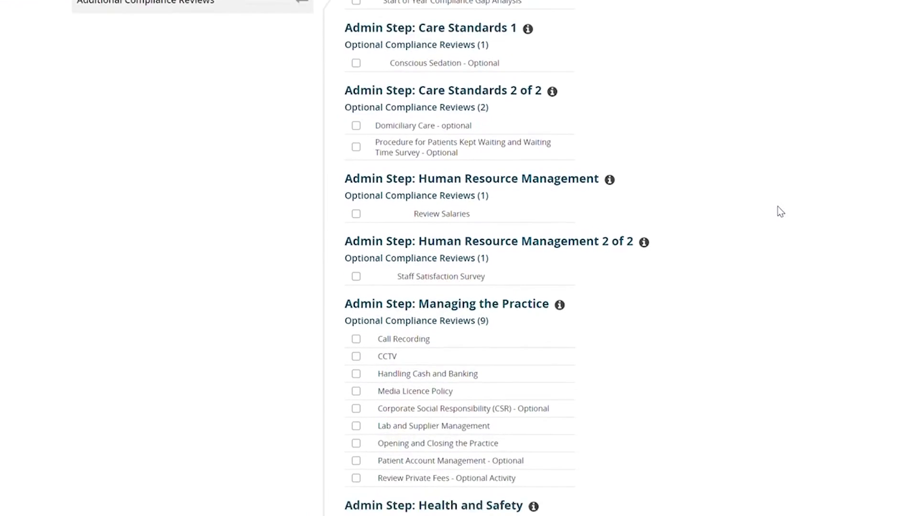
scroll(781, 211, down, 1)
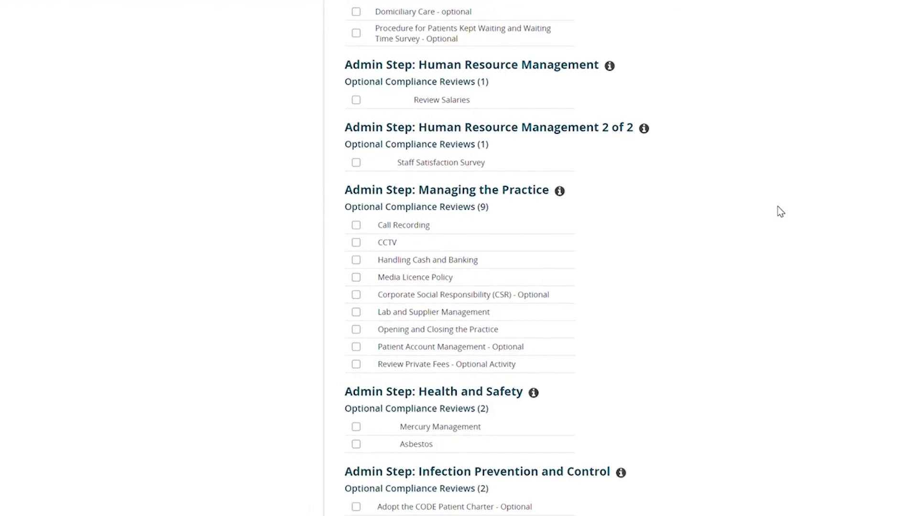
Step: Add CCTV, Call Recording and Handling Cash and Banking as optional reviews, then scroll to the list's end
click(357, 244)
click(357, 227)
click(356, 260)
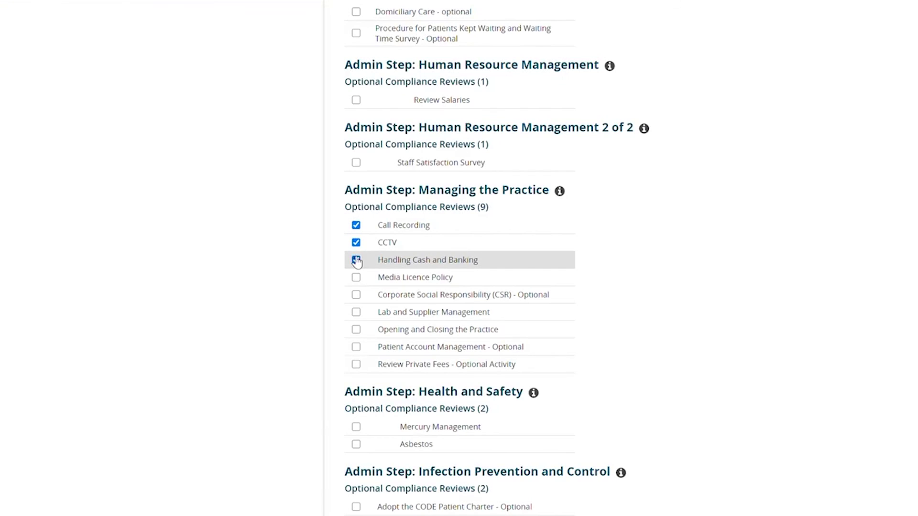
scroll(785, 348, down, 4)
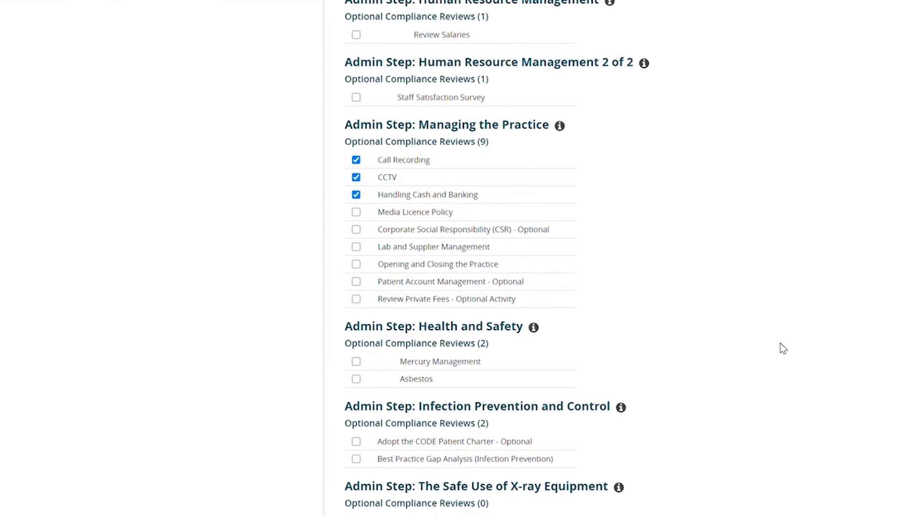
scroll(783, 349, down, 1)
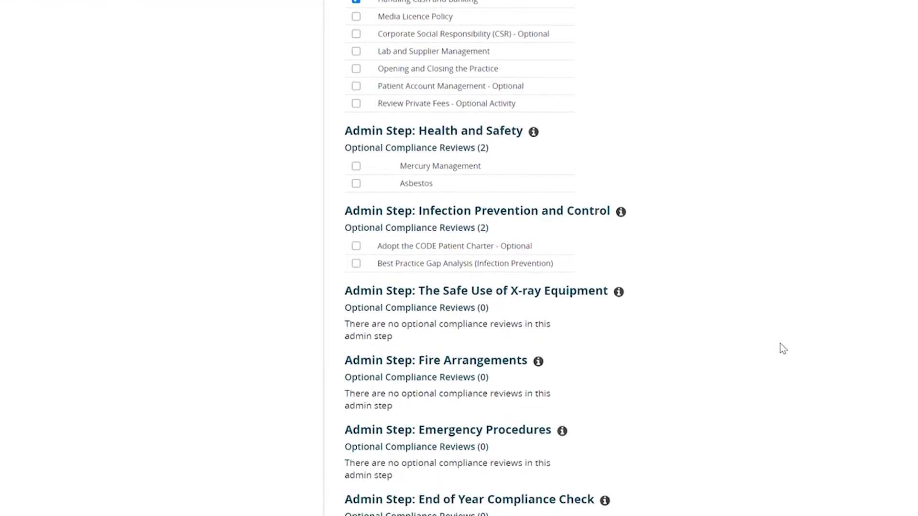
scroll(784, 345, down, 2)
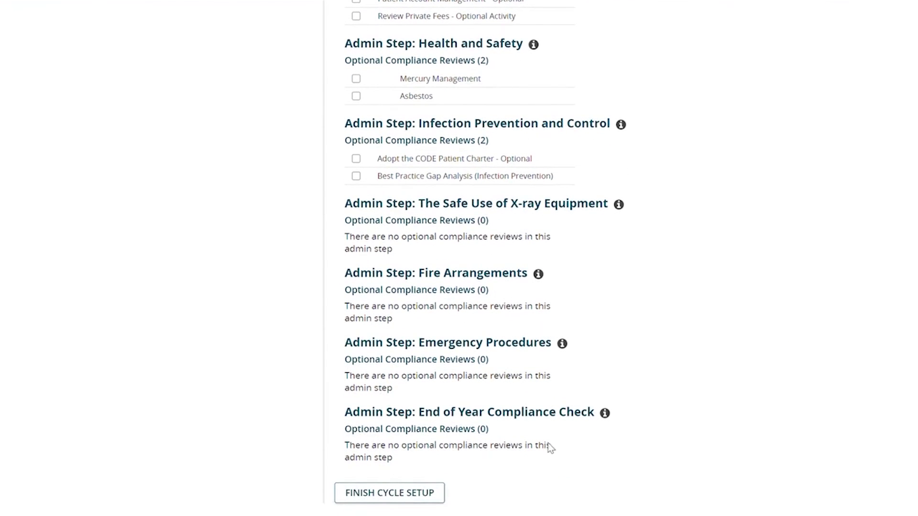
Step: Finish the cycle setup so it saves and the dashboard shows the cycle beginning 17th Mar 2021
click(397, 494)
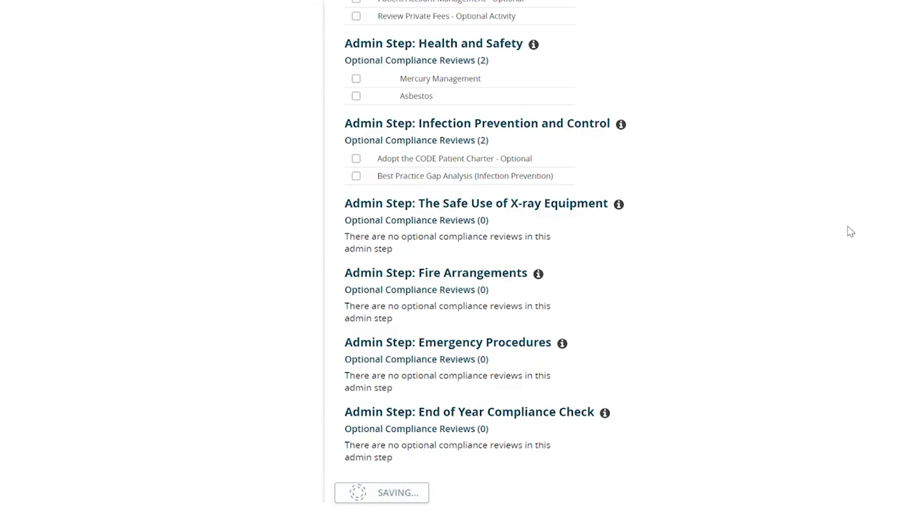